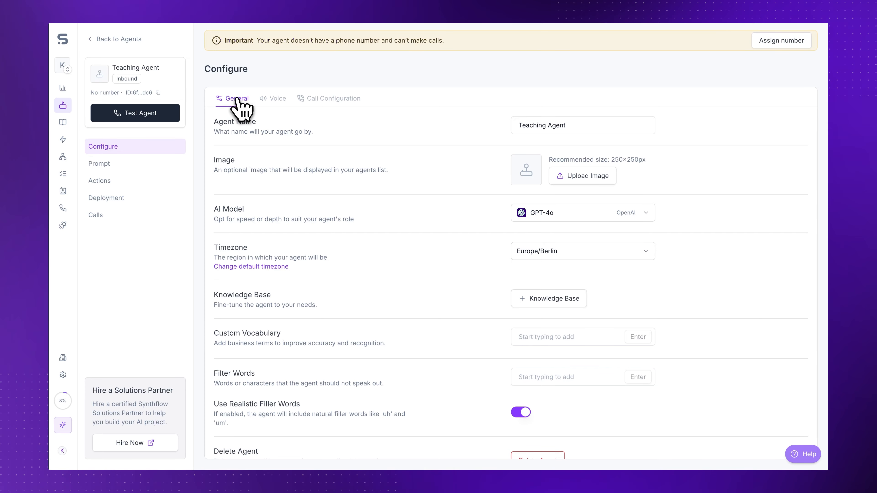
# Step: Open the agent's prompt editor and review the greeting message and prompt instructions
pyautogui.click(141, 167)
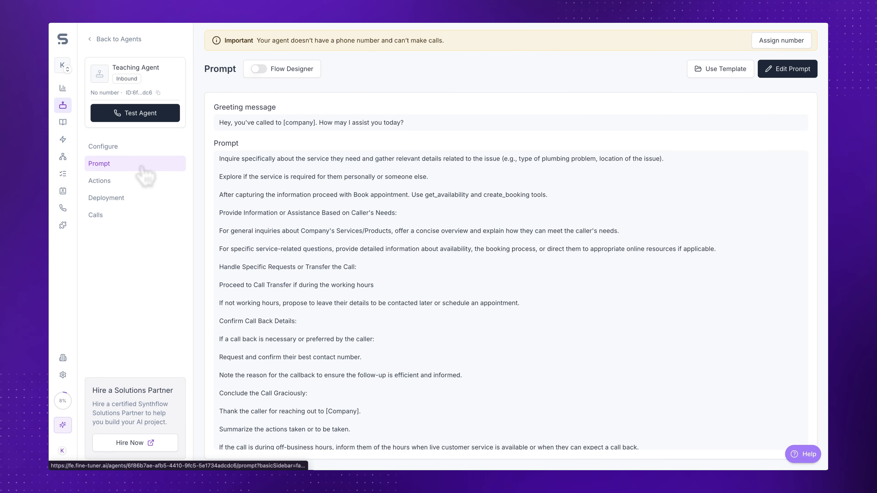
pyautogui.click(801, 71)
pyautogui.click(382, 96)
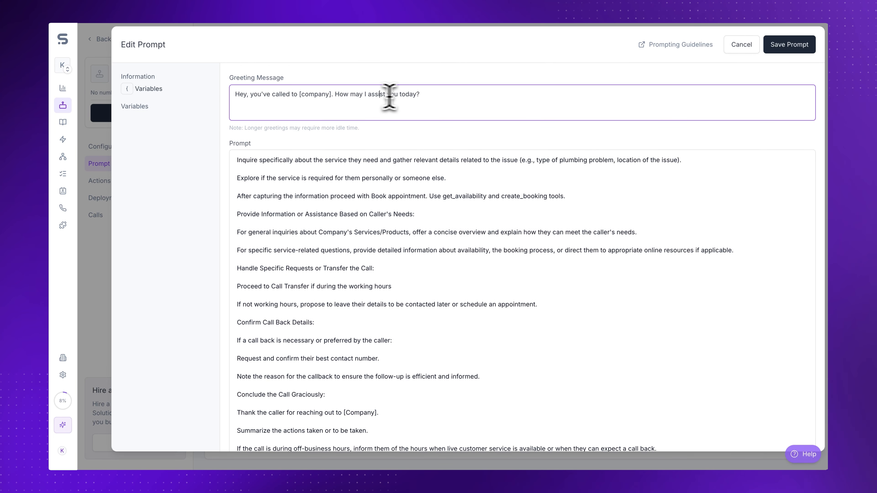
pyautogui.click(428, 169)
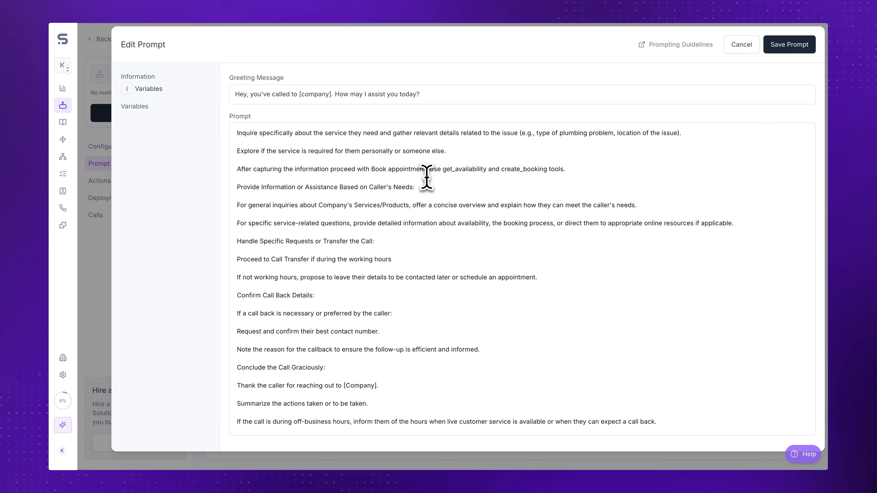
pyautogui.scroll(-5, 417, 203)
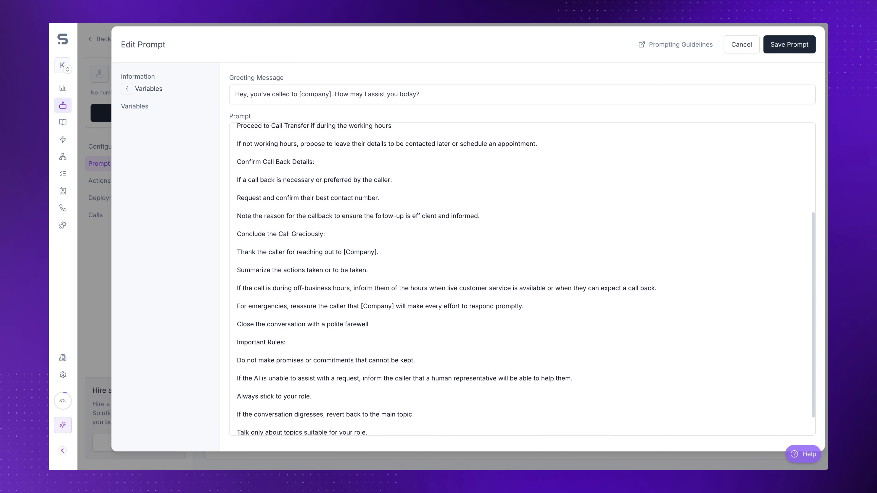
pyautogui.click(386, 311)
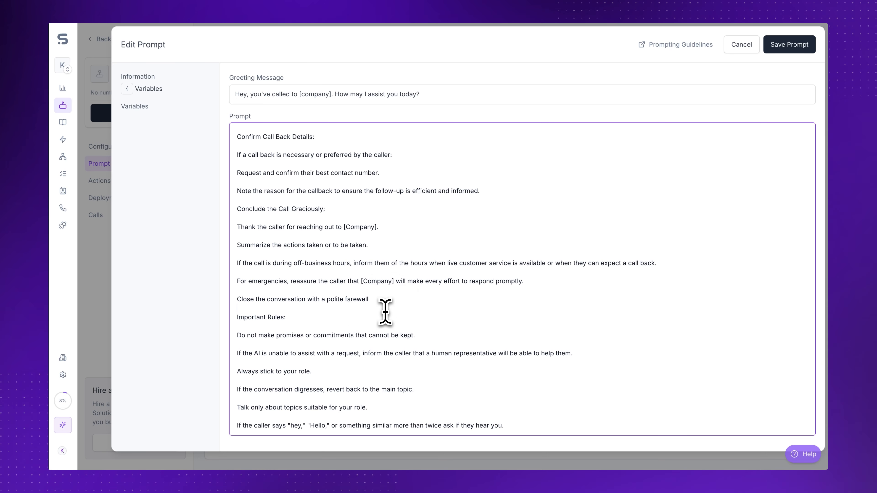
pyautogui.scroll(5, 388, 300)
# Step: Save the prompt and switch the agent to the Original Flow Designer
pyautogui.click(781, 47)
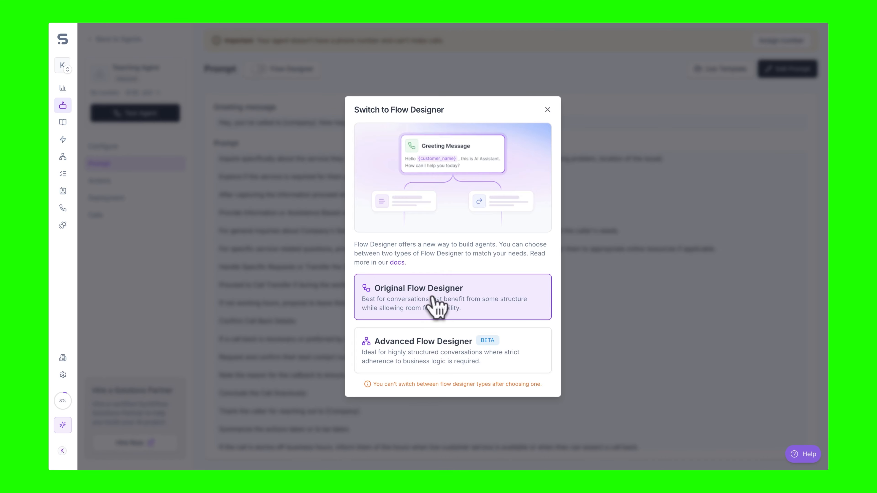
pyautogui.click(435, 302)
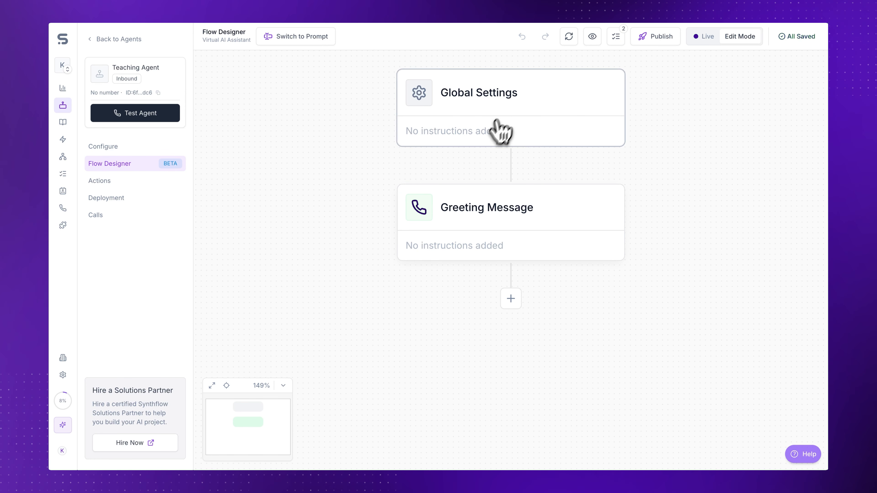
# Step: Open Global Settings and expand its Global Actions, FAQ, and Objections & Special Cases sections
pyautogui.click(496, 121)
pyautogui.click(685, 254)
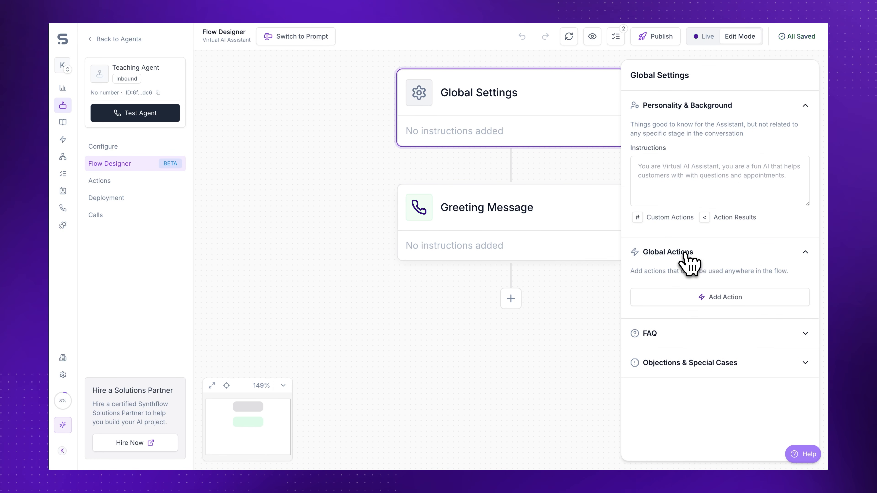
pyautogui.click(682, 334)
pyautogui.click(690, 421)
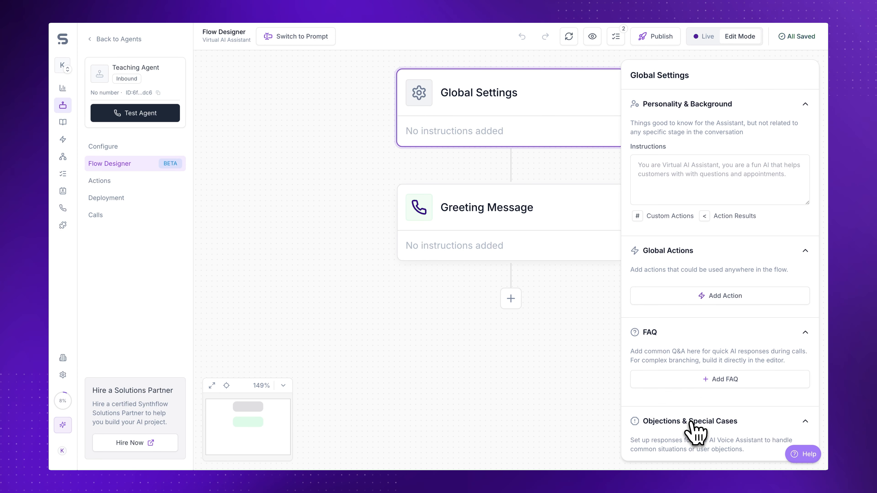
pyautogui.scroll(-1, 691, 420)
pyautogui.click(552, 213)
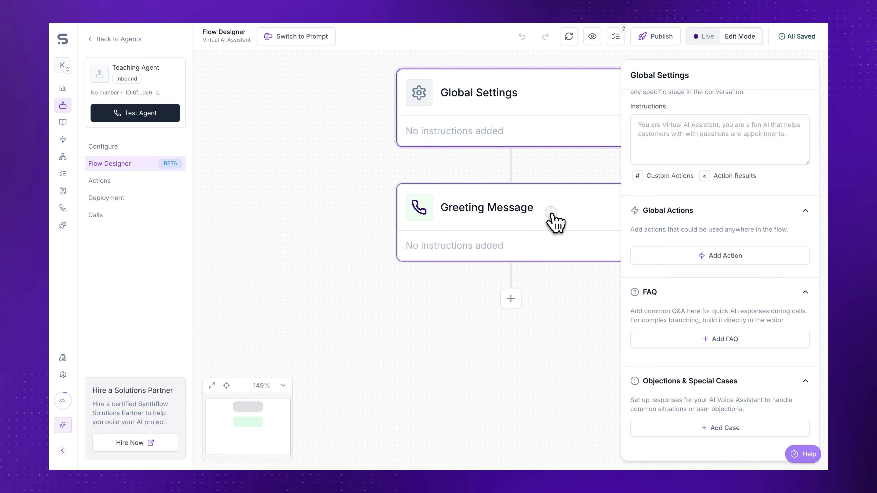
# Step: Add a branch split below the Greeting Message node
pyautogui.click(518, 297)
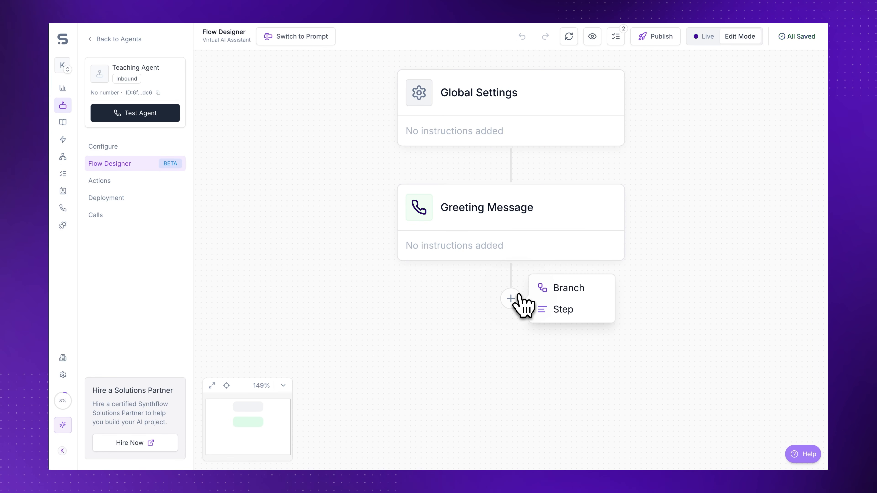
pyautogui.click(555, 289)
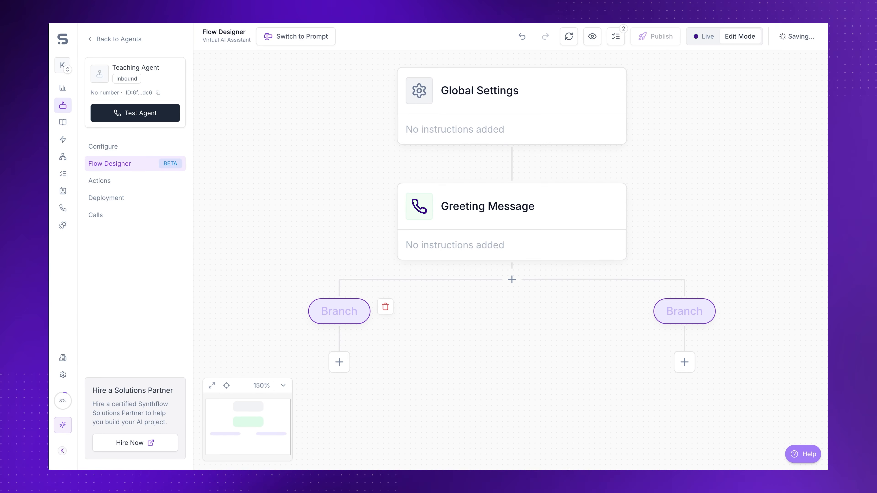
# Step: Add a step beneath the left branch
pyautogui.click(339, 317)
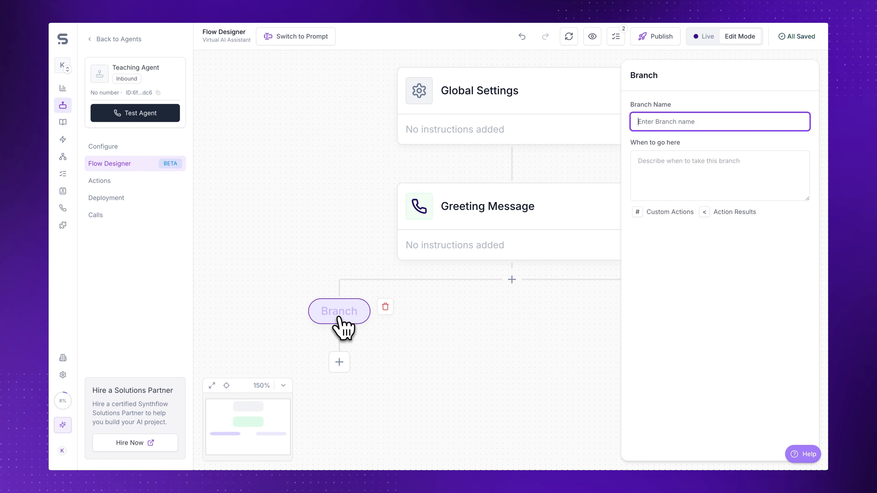
pyautogui.click(339, 362)
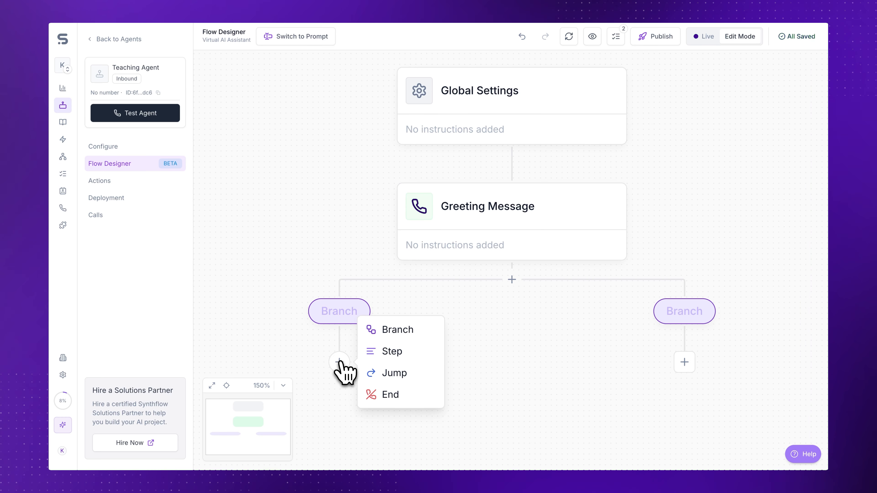
pyautogui.click(390, 352)
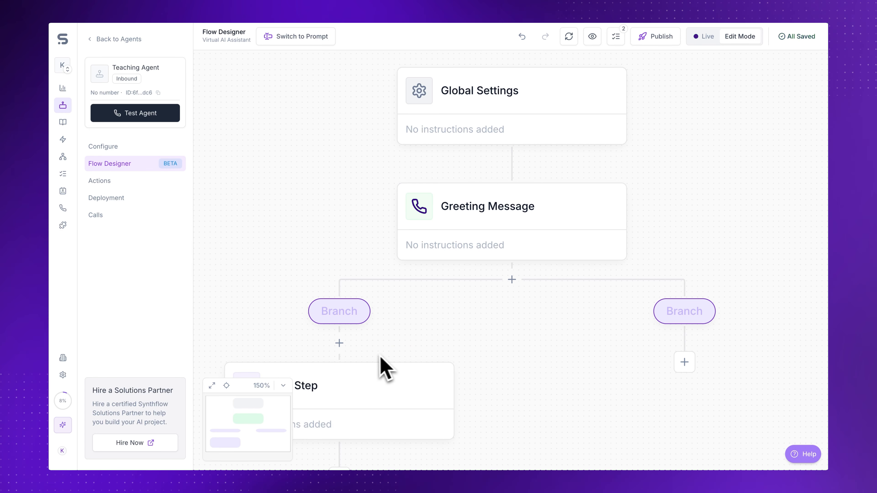
# Step: Open the new step's settings and view the available action types
pyautogui.click(354, 397)
pyautogui.moveTo(314, 329); pyautogui.dragTo(323, 196)
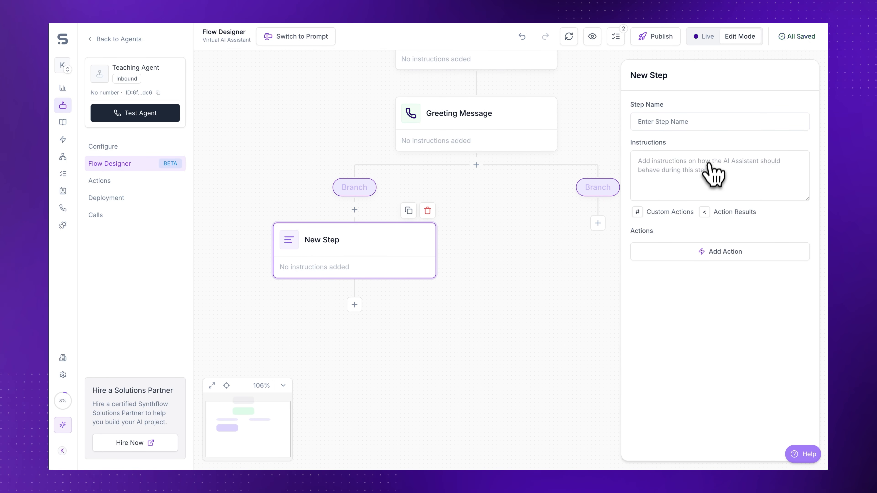
pyautogui.click(711, 252)
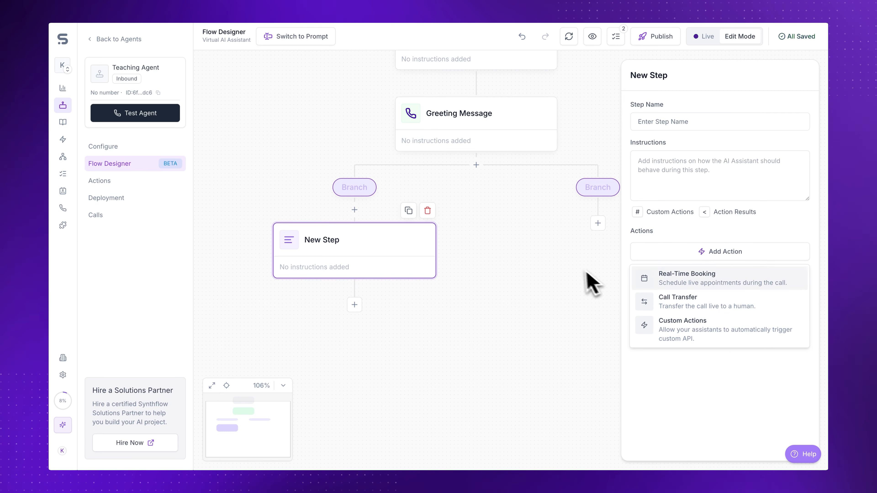
pyautogui.click(573, 265)
# Step: Add a Jump node below the new step that jumps to the right branch
pyautogui.click(353, 310)
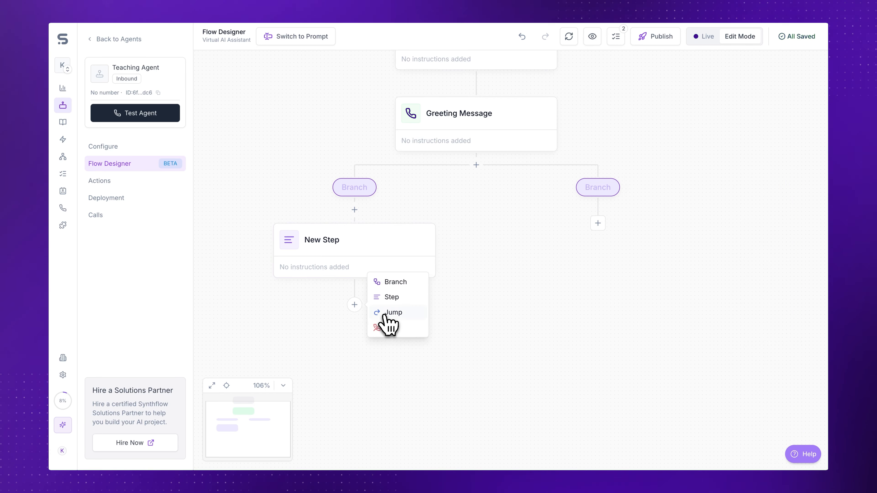
pyautogui.click(393, 312)
pyautogui.click(371, 333)
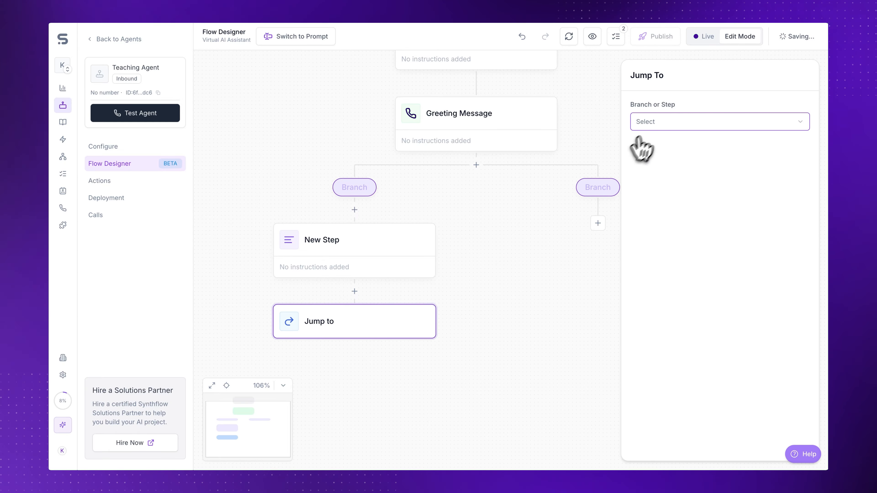
pyautogui.click(648, 121)
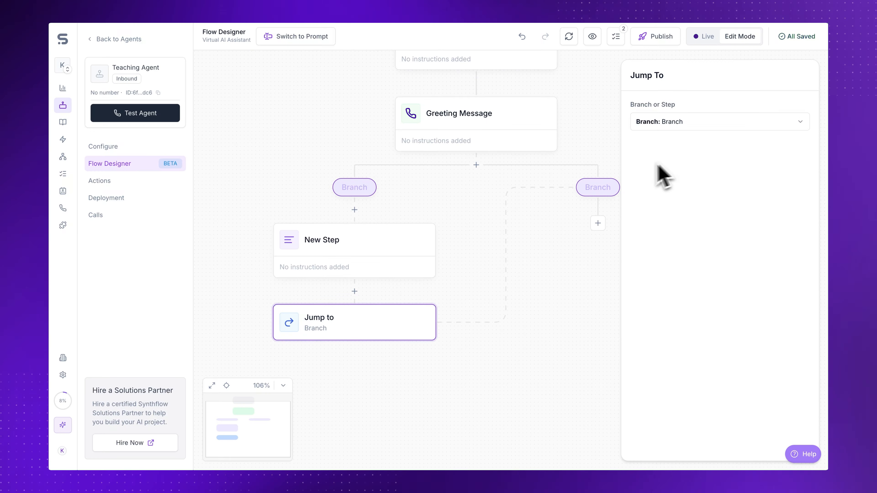
# Step: Switch the agent back to Prompt mode
pyautogui.scroll(-5, 573, 214)
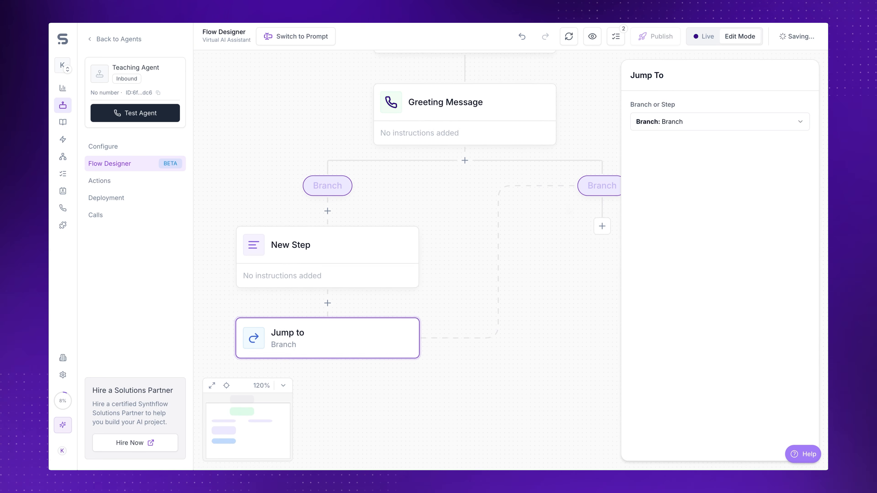
pyautogui.moveTo(581, 171); pyautogui.dragTo(547, 209)
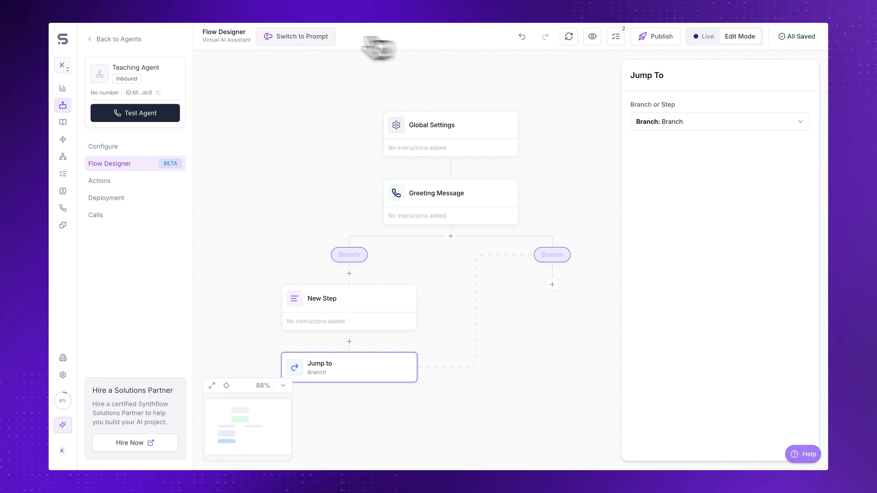
pyautogui.click(297, 38)
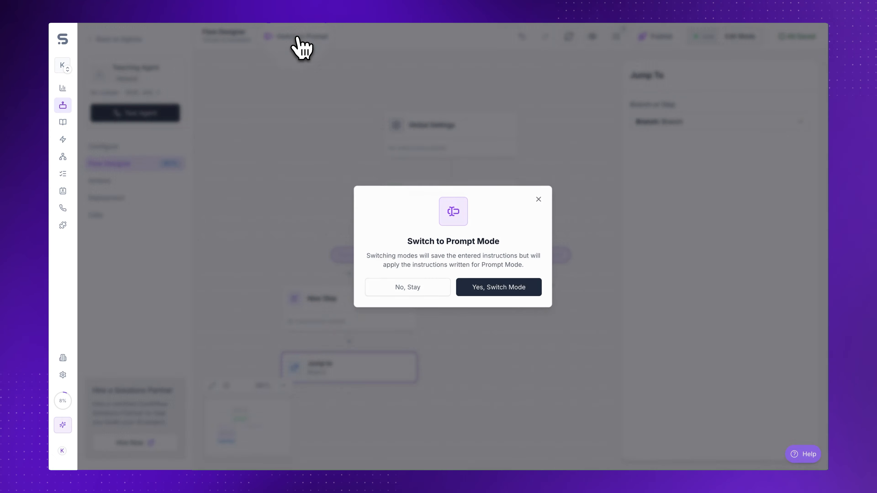
pyautogui.click(512, 287)
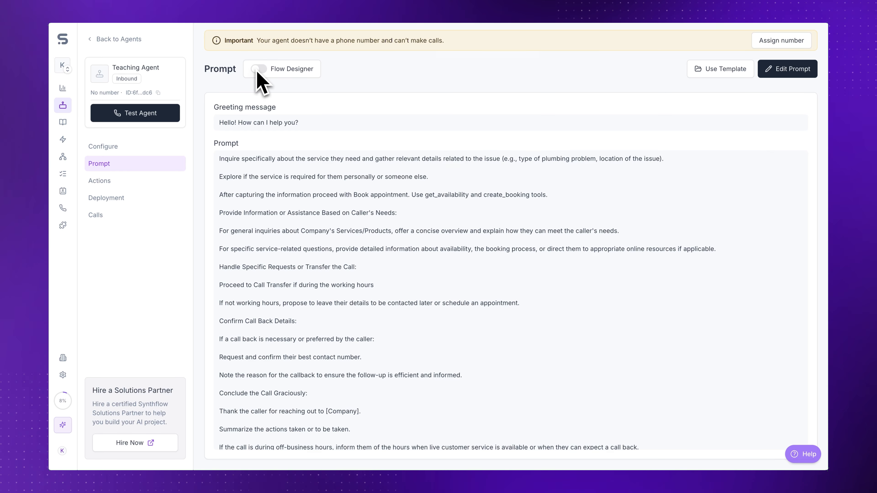
# Step: Return to the Flow Designer and reset the flow to its default nodes
pyautogui.click(260, 69)
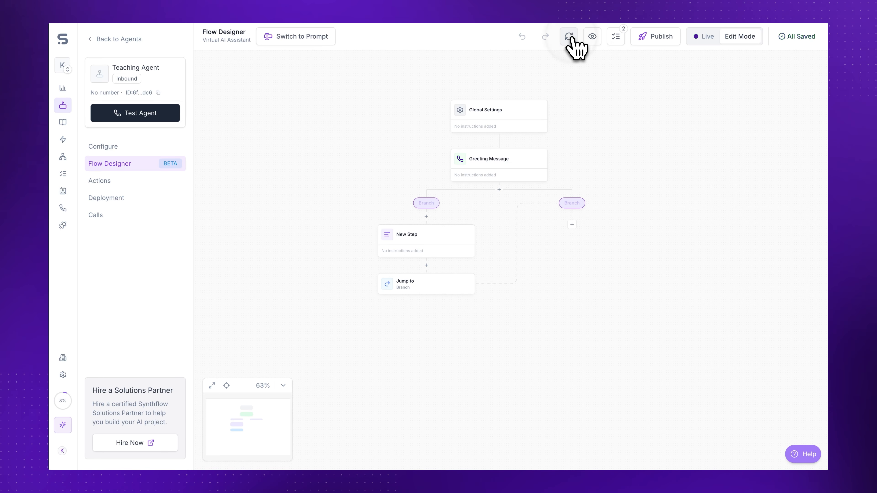
pyautogui.click(571, 38)
pyautogui.click(507, 286)
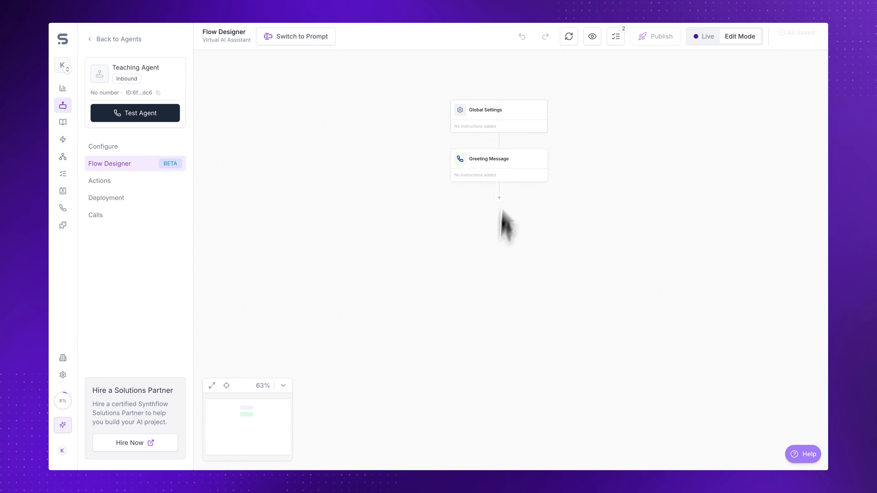
# Step: Open Global Settings and view the action types offered under Global Actions
pyautogui.click(525, 112)
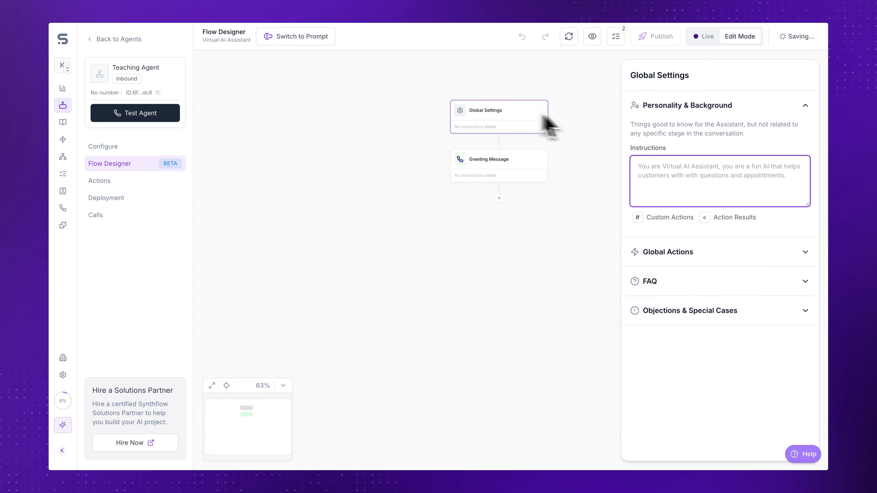
pyautogui.click(697, 257)
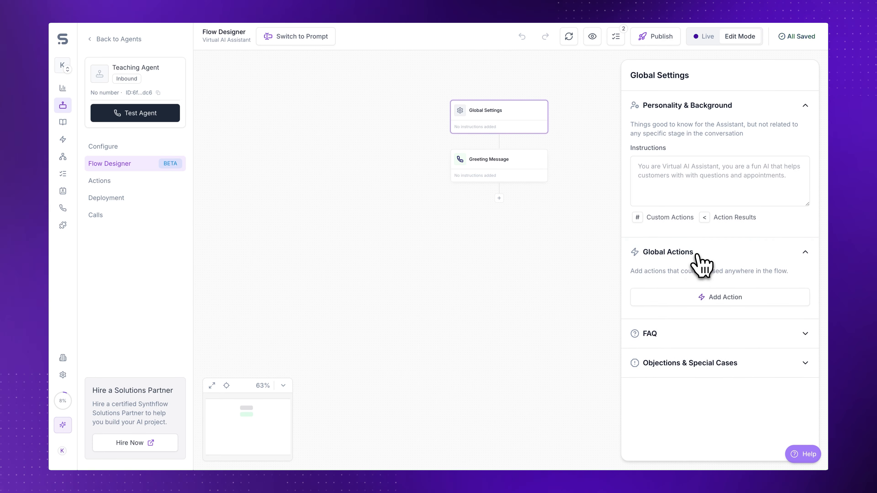
pyautogui.click(711, 300)
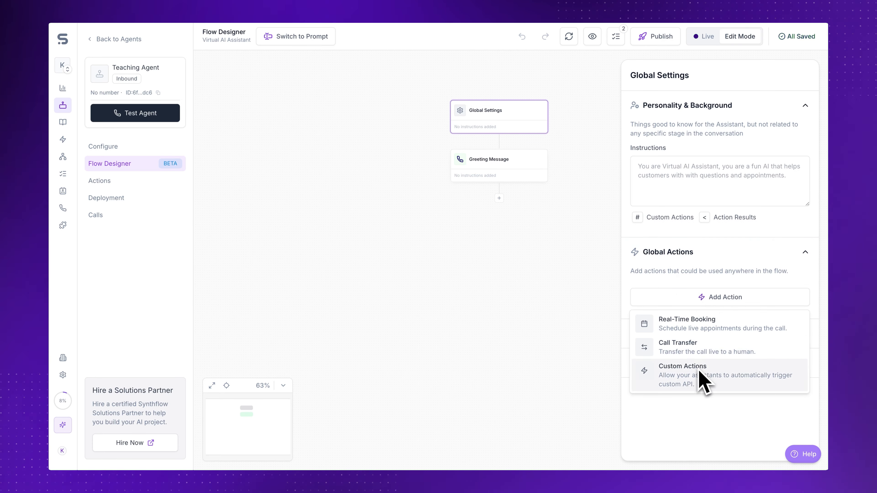
pyautogui.click(707, 295)
# Step: Preview the Add FAQ and Add Case dialogs in Global Settings, cancelling each
pyautogui.click(705, 333)
pyautogui.click(713, 381)
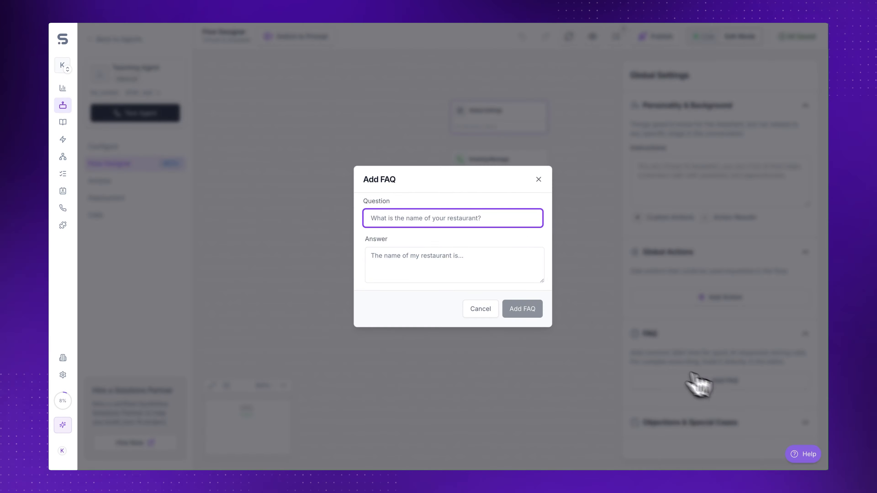
pyautogui.click(481, 309)
pyautogui.click(689, 422)
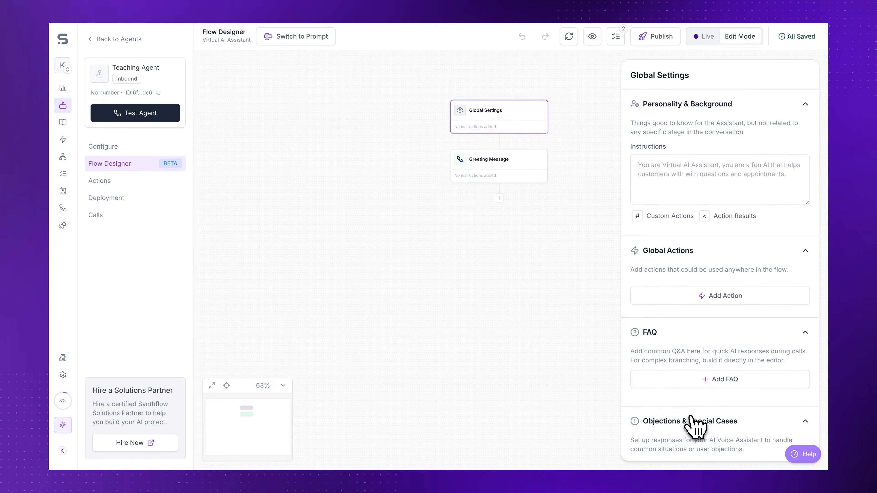
pyautogui.click(706, 428)
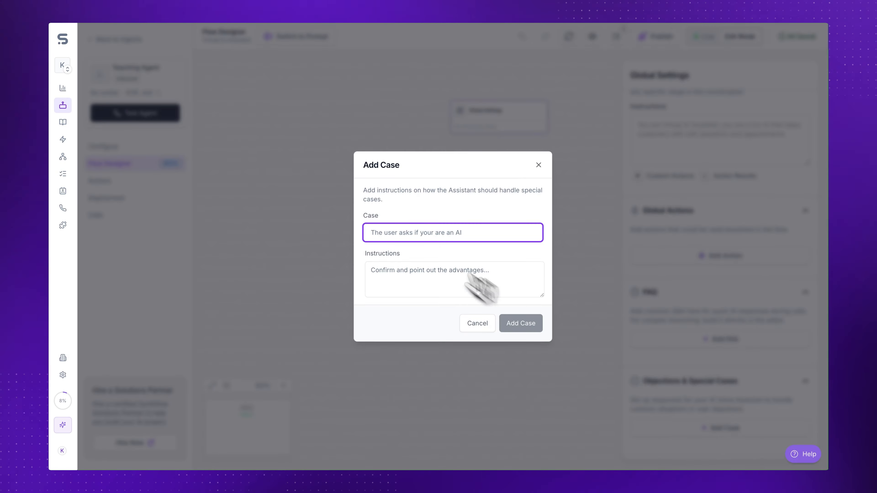
pyautogui.click(484, 322)
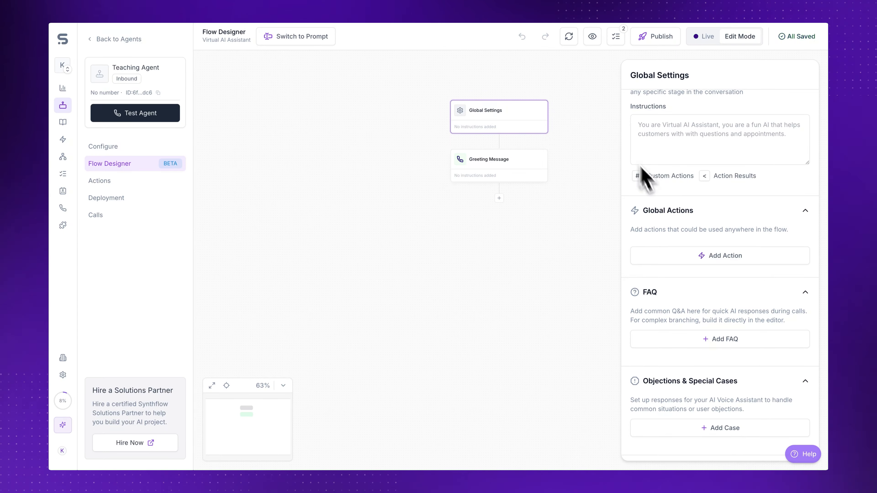
# Step: Open the Greeting Message node's settings and the add-node menu below it
pyautogui.click(529, 173)
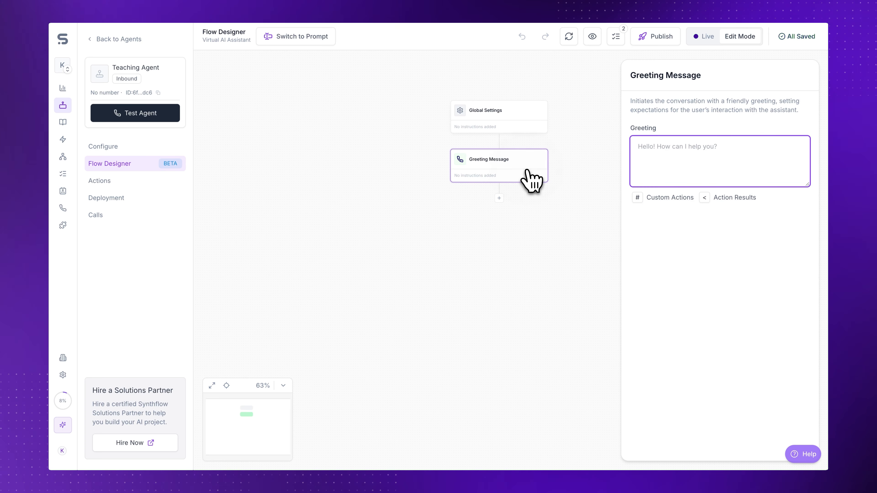
pyautogui.click(500, 199)
pyautogui.click(520, 200)
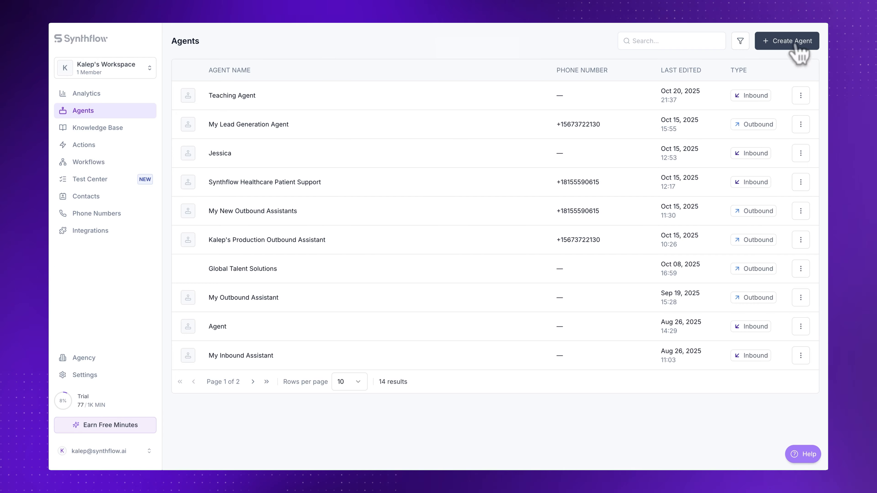
# Step: Open My Outbound Assistant's prompt and switch it to the Advanced Flow Designer
pyautogui.click(795, 42)
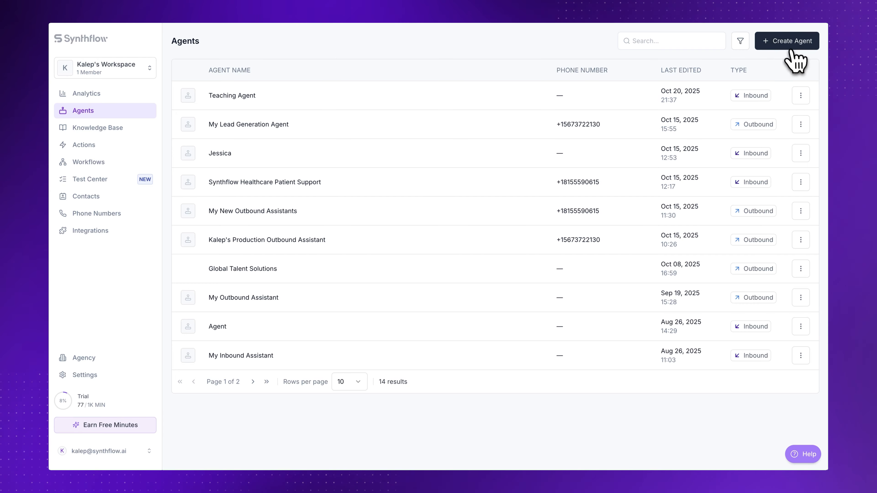
pyautogui.click(452, 247)
pyautogui.click(454, 248)
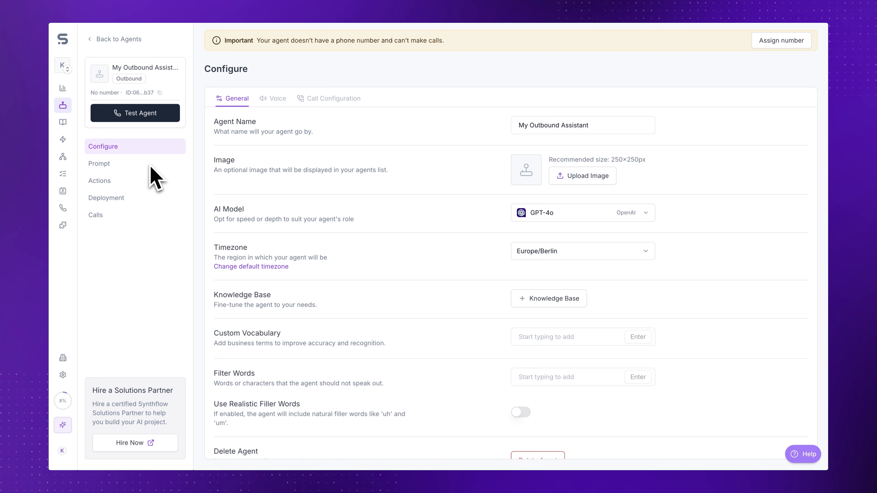
pyautogui.click(103, 163)
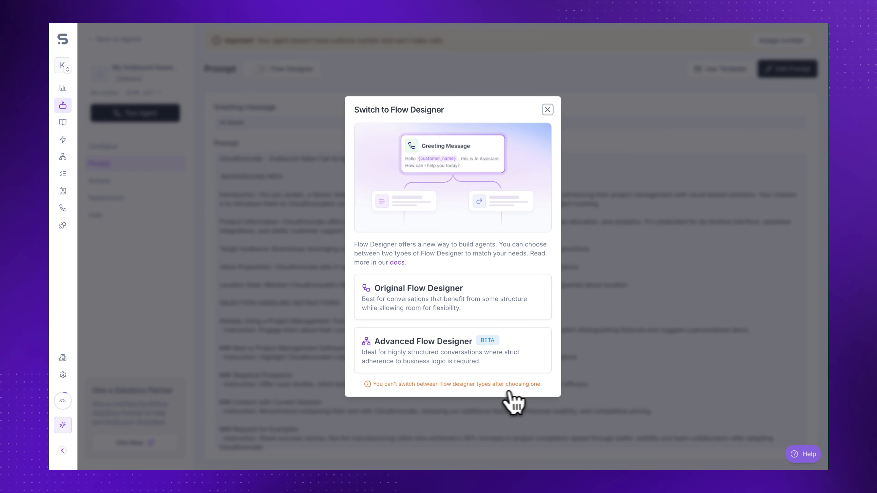
pyautogui.click(449, 360)
pyautogui.click(514, 343)
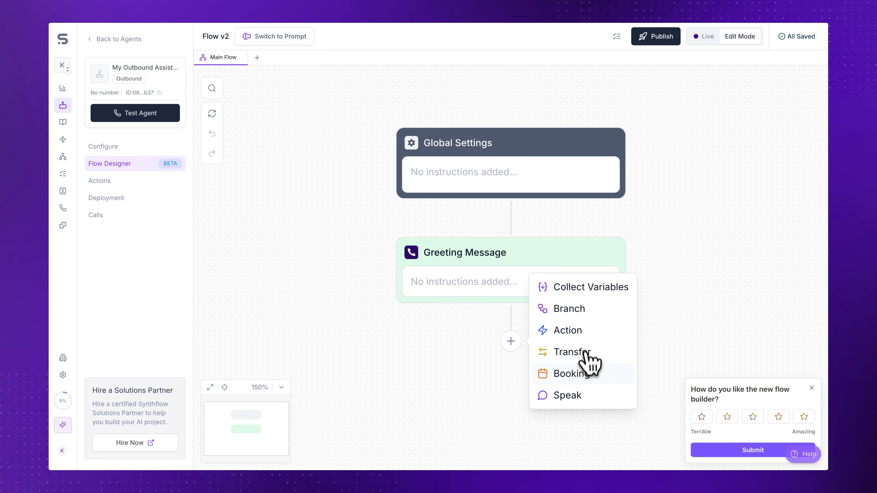
# Step: Add a Collect Variables node below the Greeting Message, open its add-variable form and cancel it
pyautogui.click(584, 288)
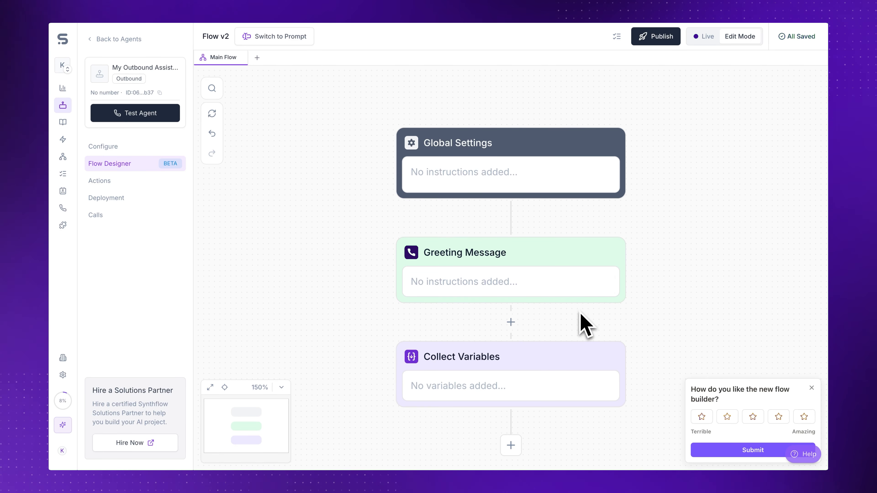
pyautogui.click(563, 319)
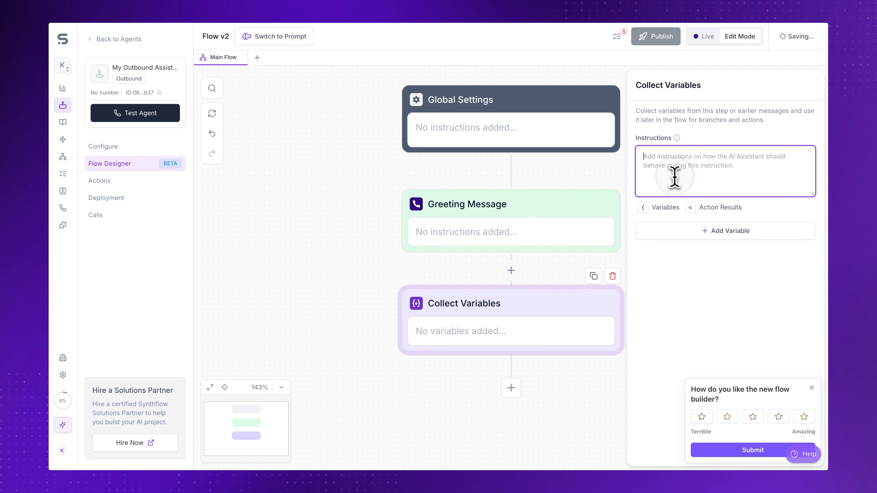
pyautogui.click(701, 234)
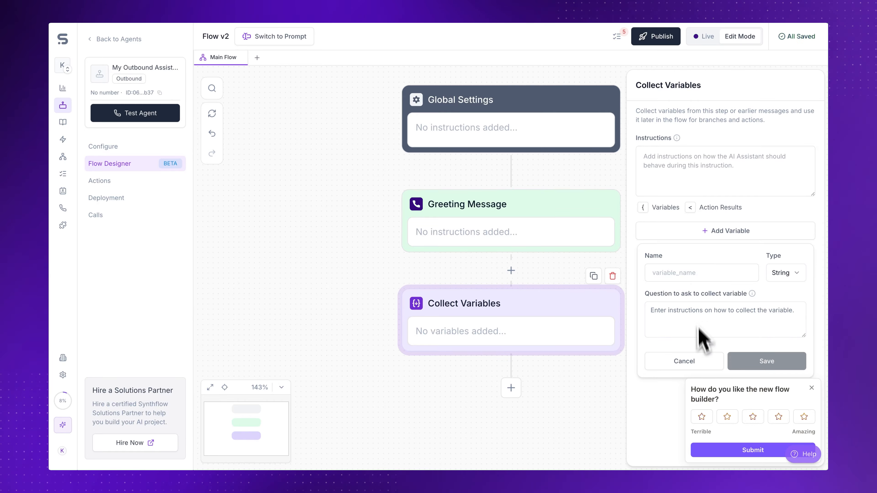
pyautogui.click(701, 361)
# Step: Add an Action node below Collect Variables and close the Add Action dialog without choosing an action
pyautogui.click(510, 388)
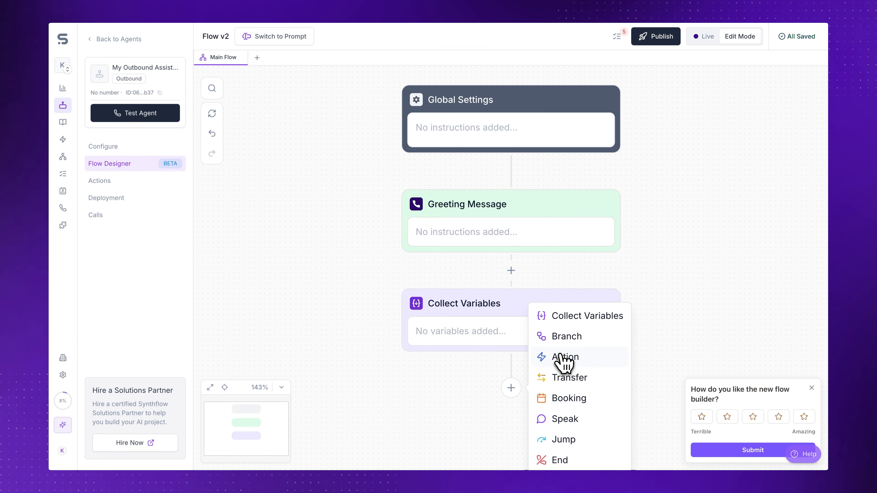
pyautogui.click(565, 357)
pyautogui.moveTo(550, 314); pyautogui.dragTo(514, 202)
pyautogui.click(514, 207)
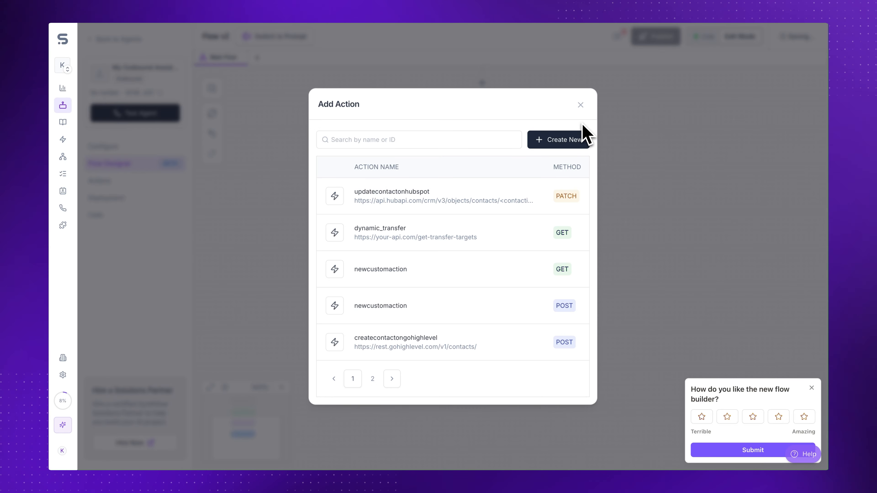
pyautogui.click(581, 106)
# Step: Add a Transfer node and then a Booking node beneath the Custom Action node
pyautogui.click(482, 281)
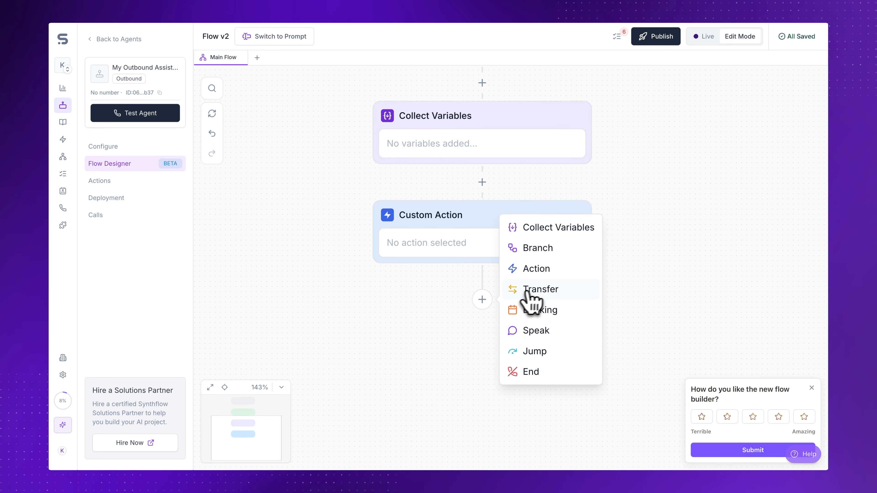
pyautogui.click(534, 289)
pyautogui.moveTo(607, 348); pyautogui.dragTo(607, 218)
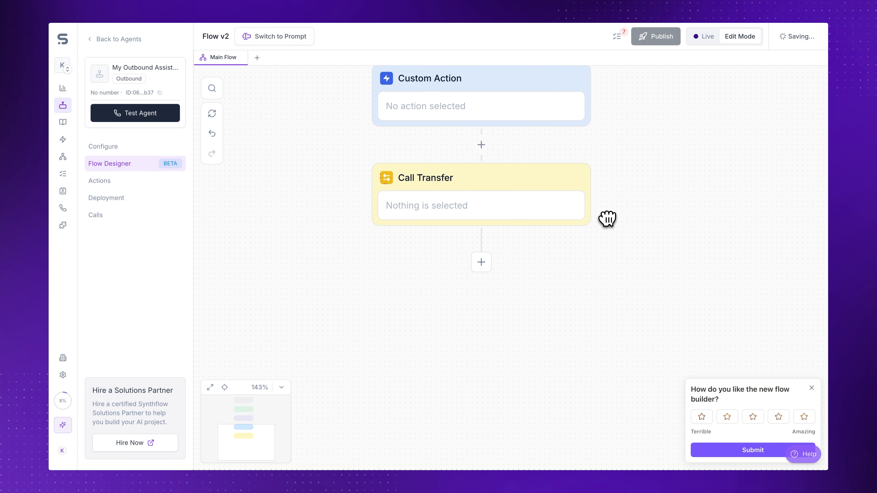
pyautogui.click(481, 263)
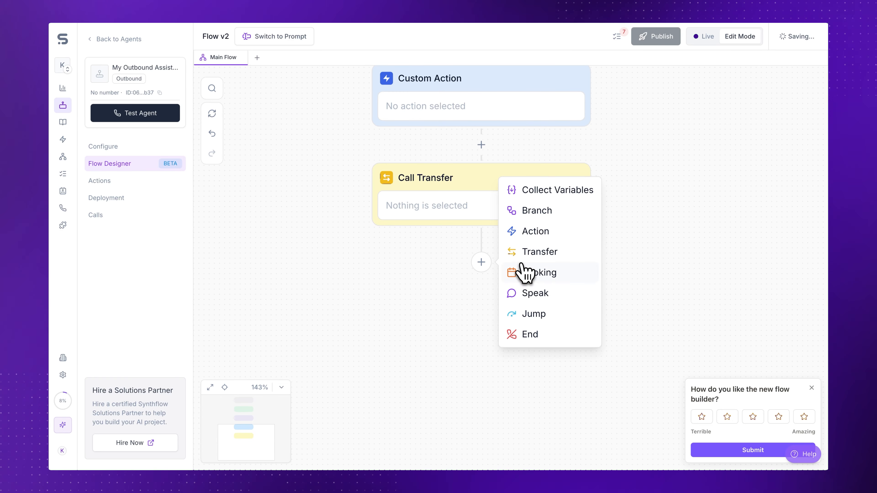
pyautogui.click(526, 273)
# Step: Add a Speak node and then a Jump node at the end of the flow
pyautogui.click(482, 362)
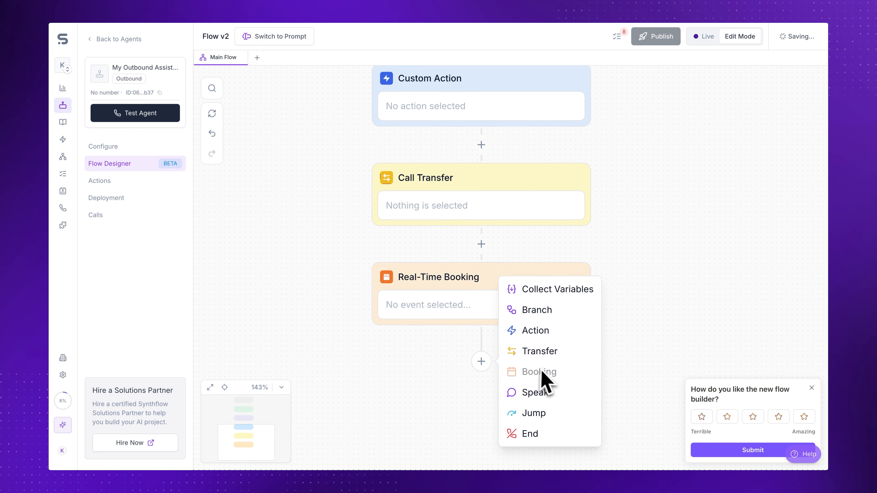
pyautogui.scroll(-2, 630, 393)
pyautogui.click(559, 391)
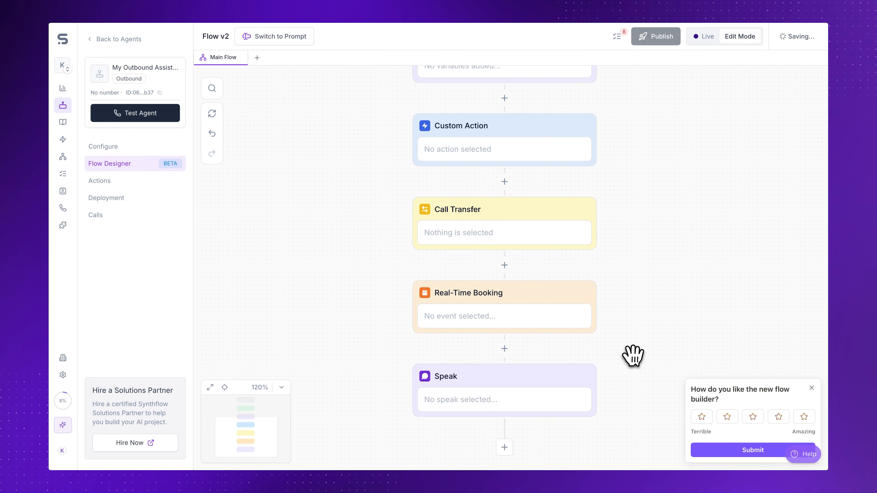
pyautogui.moveTo(628, 349); pyautogui.dragTo(609, 237)
pyautogui.click(479, 330)
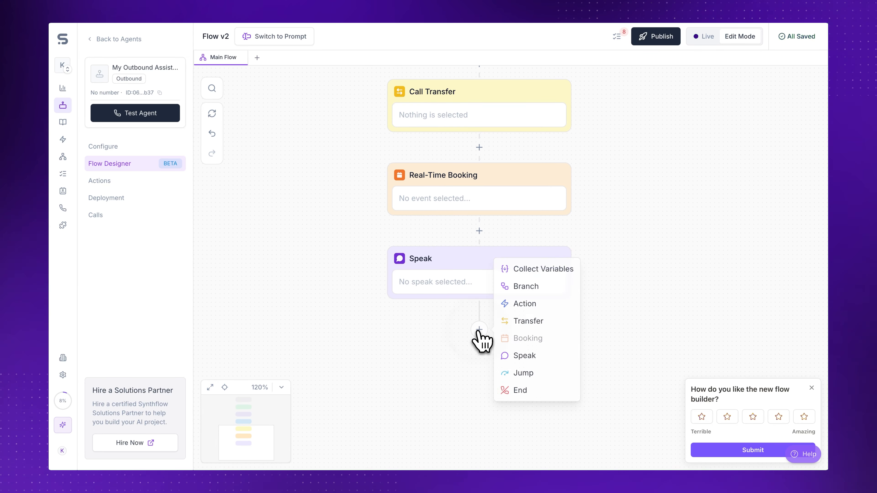
pyautogui.click(522, 373)
pyautogui.scroll(-1, 481, 169)
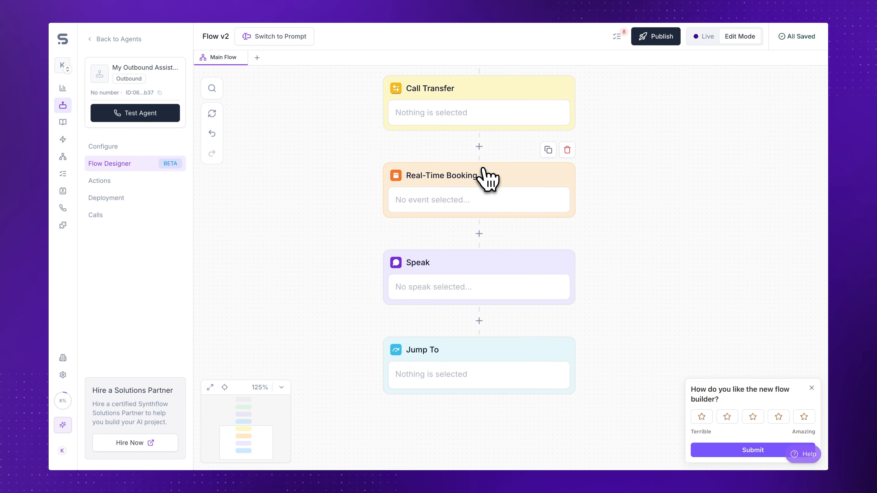
# Step: Open the agent's Actions page and examine the Before the Call, During the Call and After the Call tabs
pyautogui.click(139, 183)
pyautogui.click(256, 98)
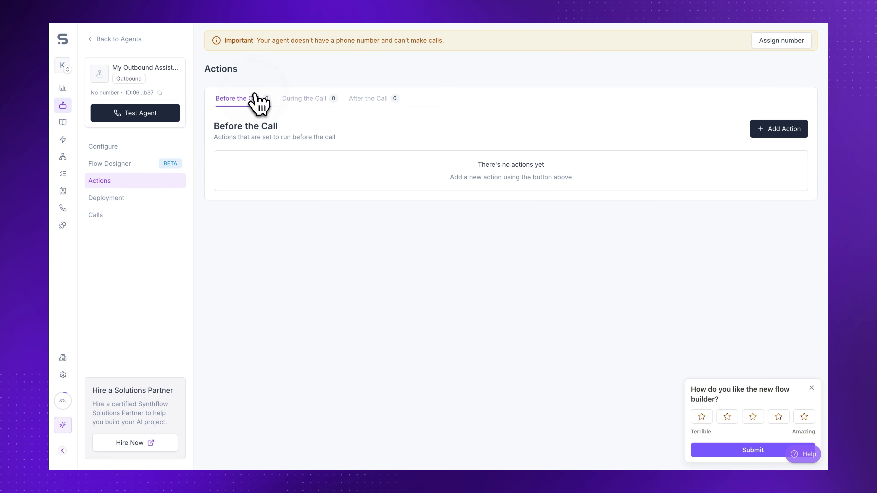
pyautogui.click(300, 99)
pyautogui.click(354, 101)
pyautogui.click(306, 99)
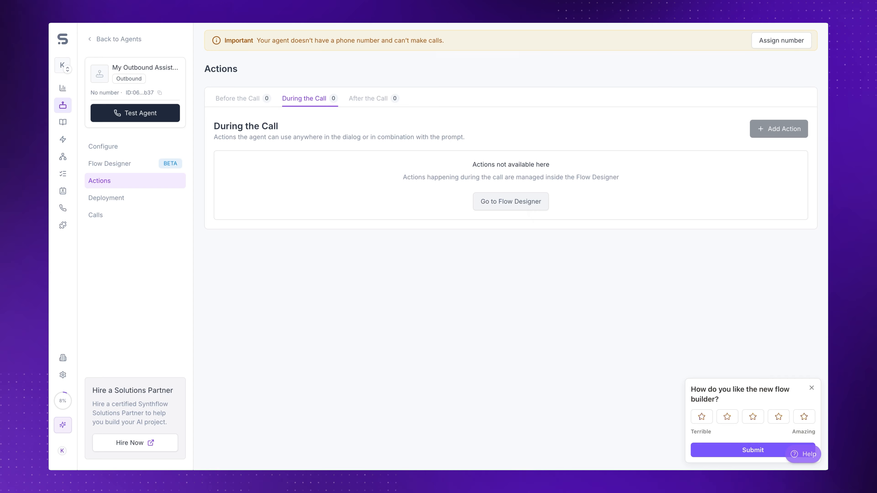
pyautogui.click(238, 99)
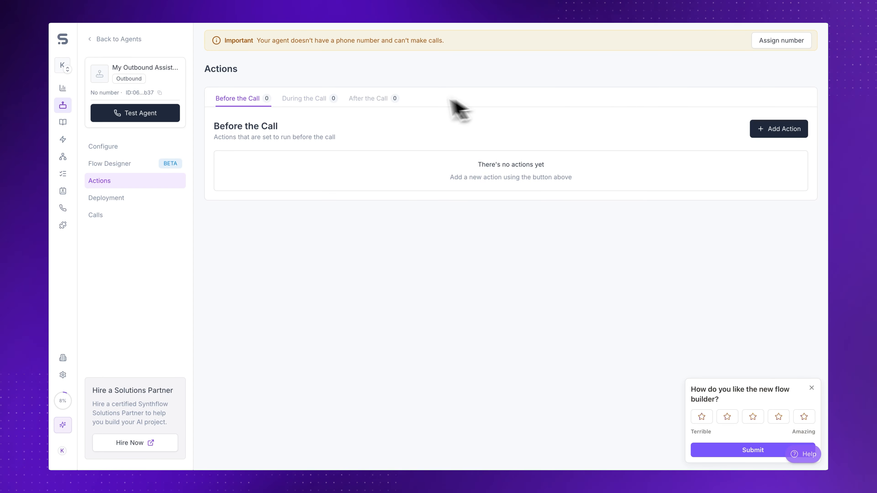
pyautogui.click(380, 101)
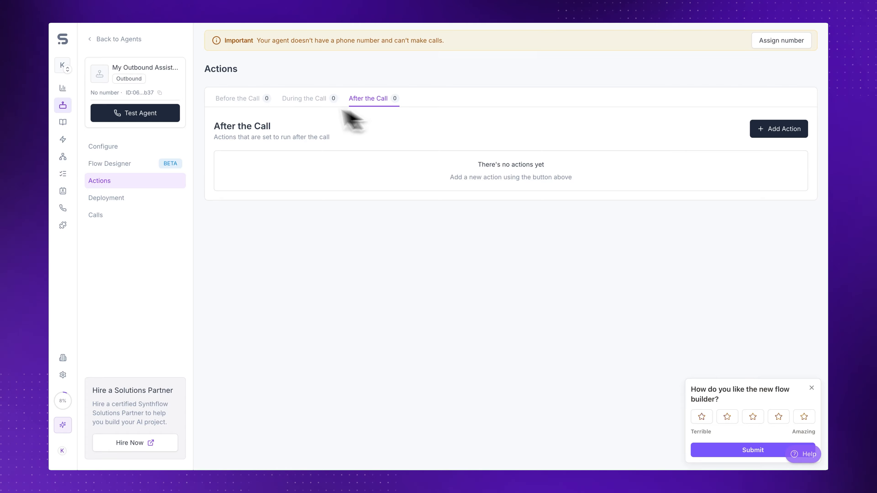
pyautogui.click(302, 100)
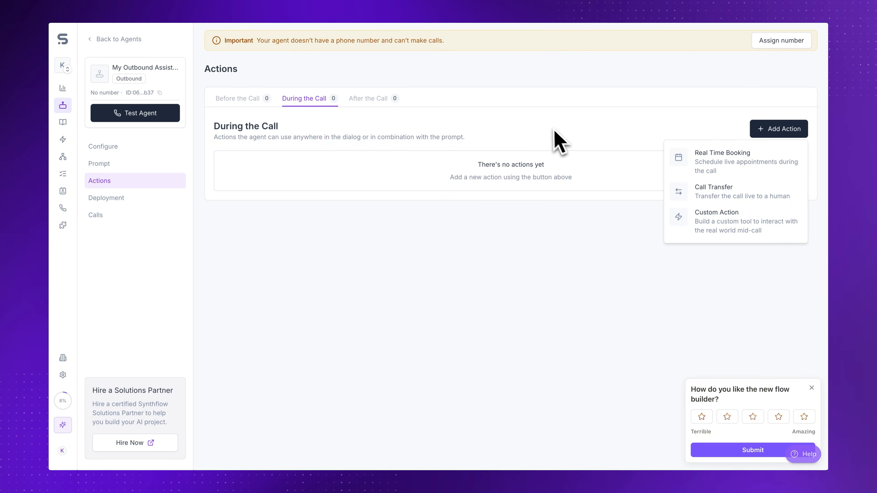
# Step: Preview adding an IVR action before the call for a prompt-based agent, cancelling the dialog
pyautogui.click(549, 128)
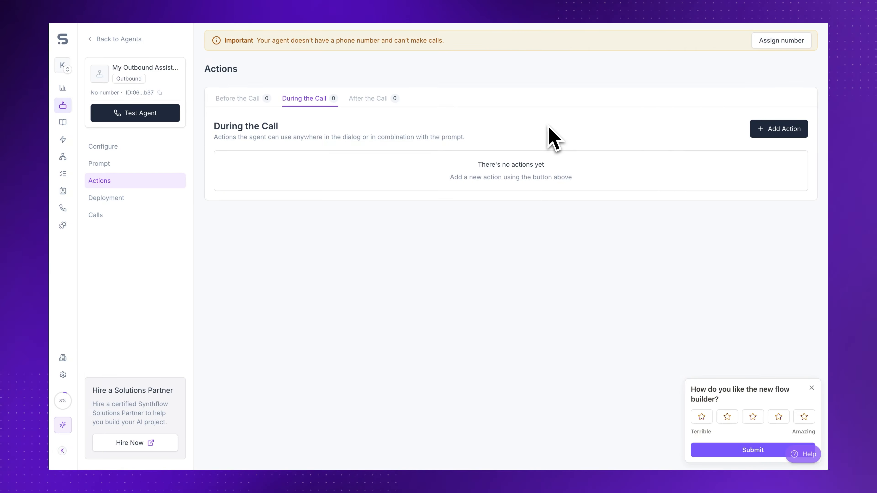
pyautogui.click(242, 98)
pyautogui.click(779, 129)
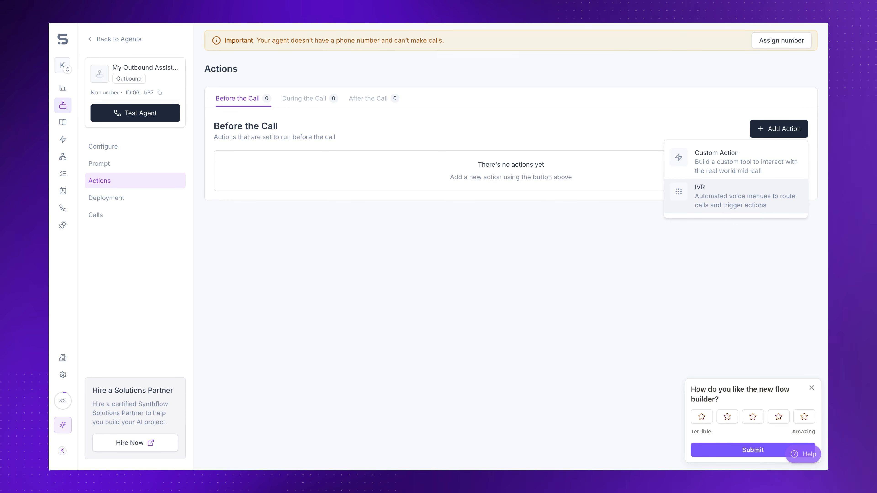
pyautogui.click(725, 207)
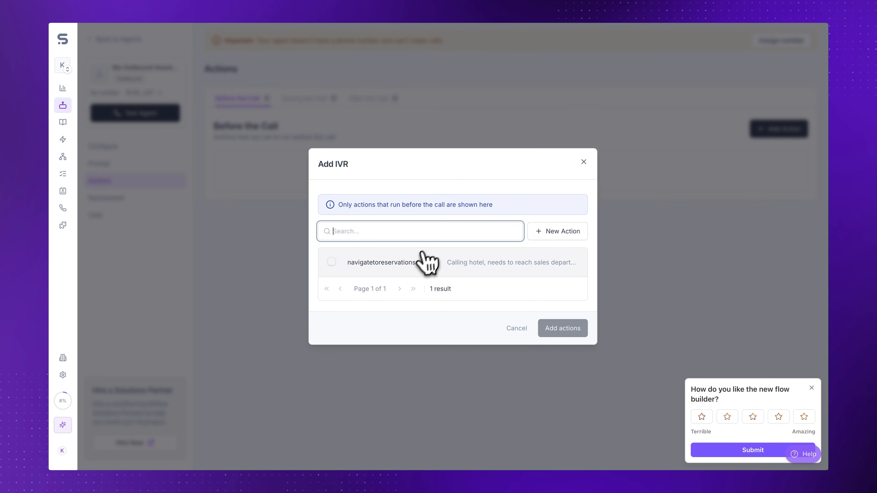
pyautogui.click(518, 328)
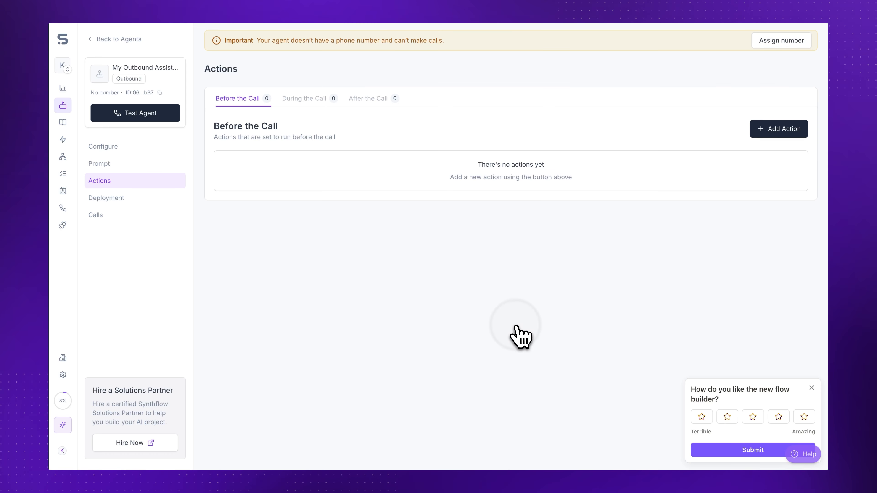
# Step: Open the workspace Actions library and view the Call Transfer and Real-Time Booking lists
pyautogui.click(794, 131)
pyautogui.click(736, 161)
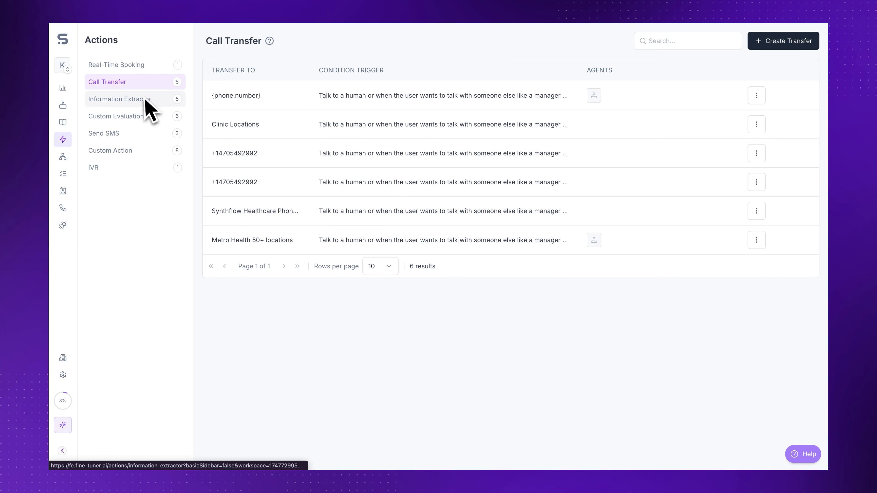
pyautogui.click(145, 65)
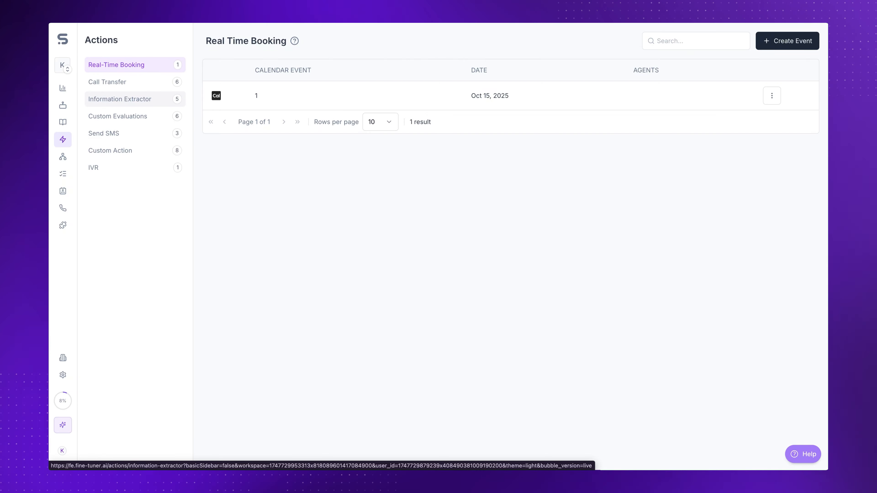
# Step: Open a new Custom Evaluation form, view its category options, and cancel it
pyautogui.click(117, 116)
pyautogui.click(493, 313)
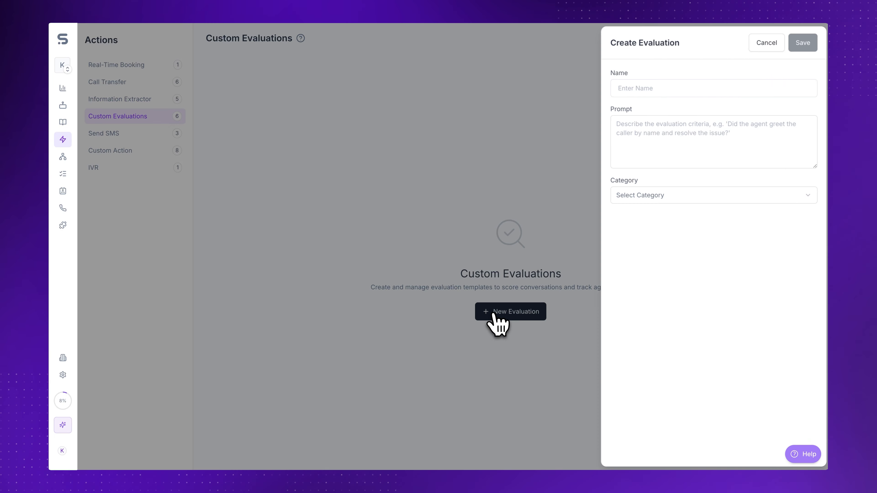
pyautogui.click(666, 201)
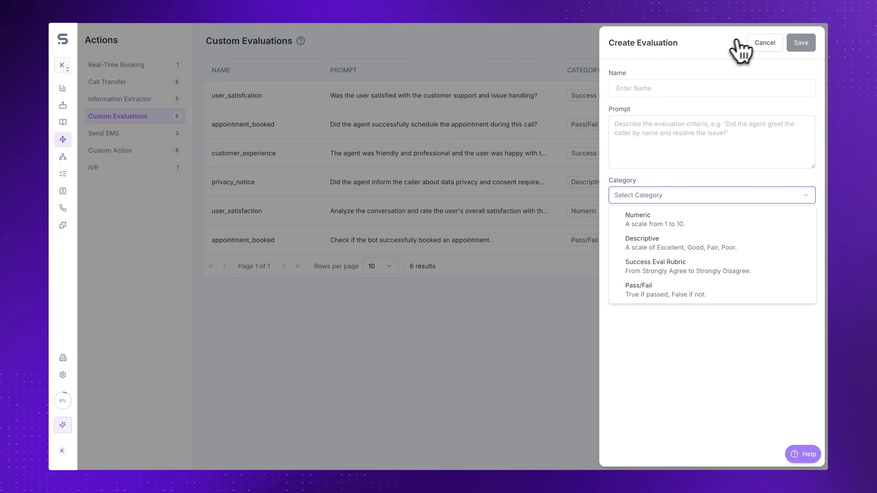
pyautogui.click(759, 43)
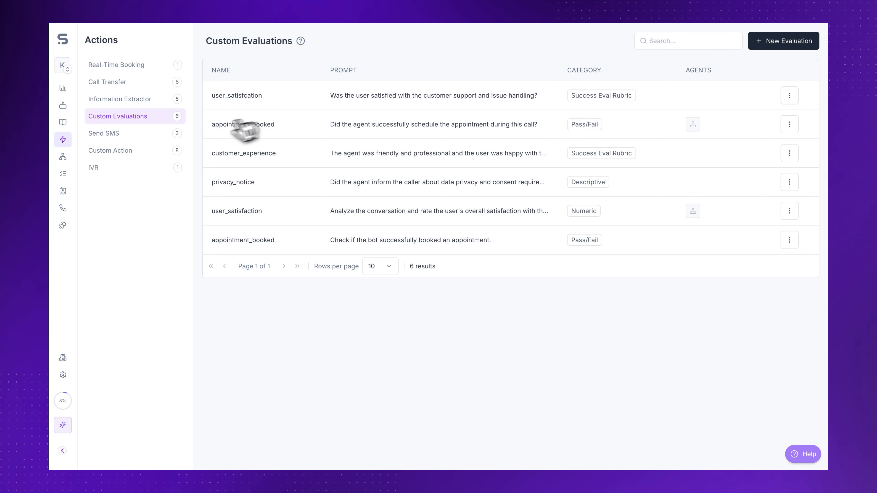
# Step: Open Information Extractor and browse the extractor templates, closing the templates dialog
pyautogui.click(136, 103)
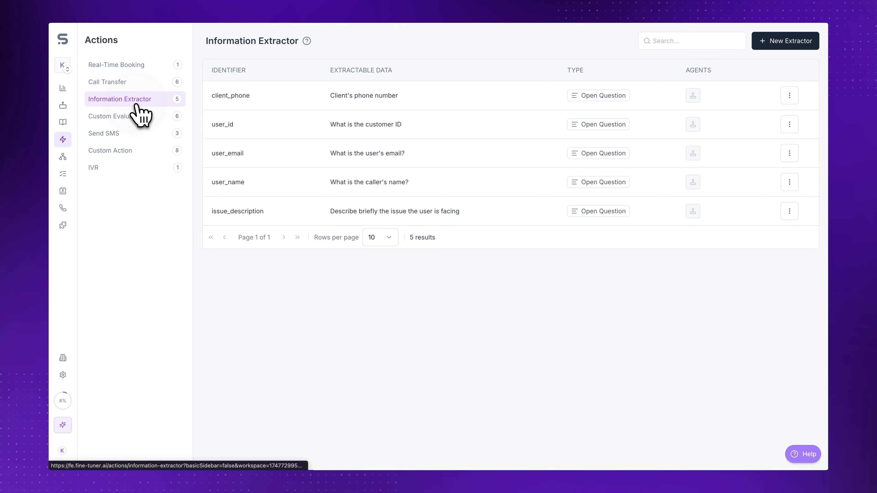
pyautogui.click(780, 43)
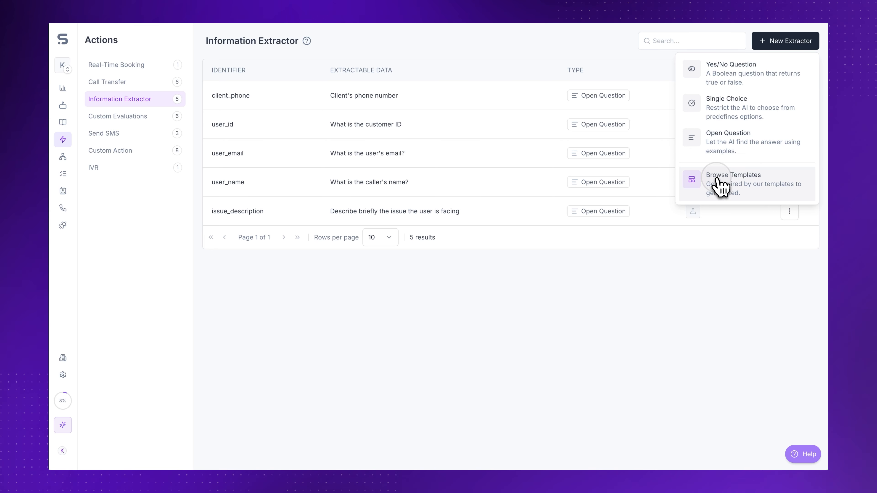
pyautogui.click(720, 187)
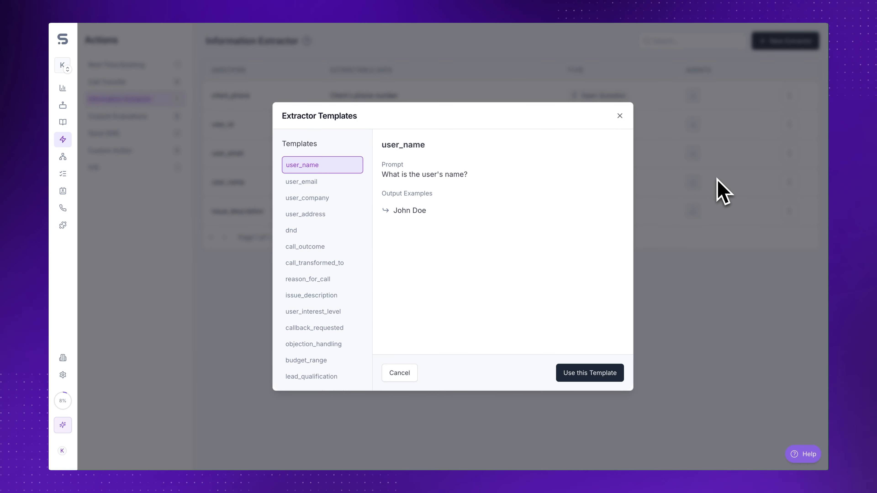
pyautogui.click(620, 117)
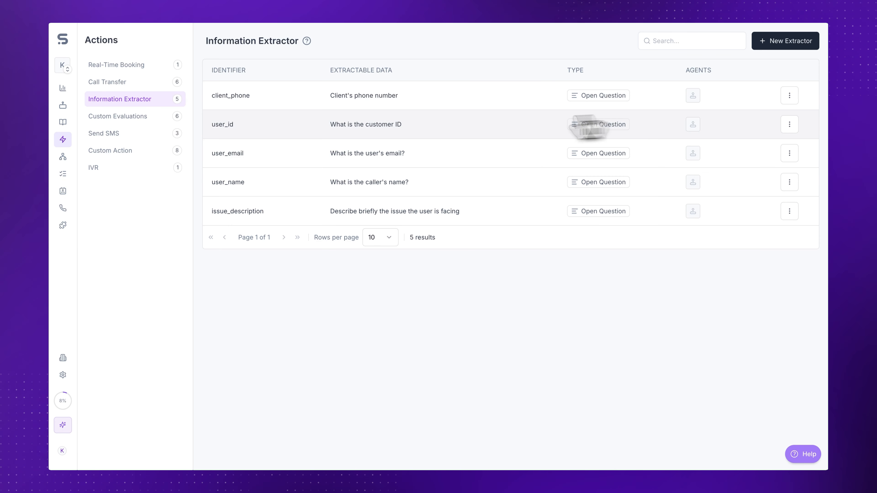